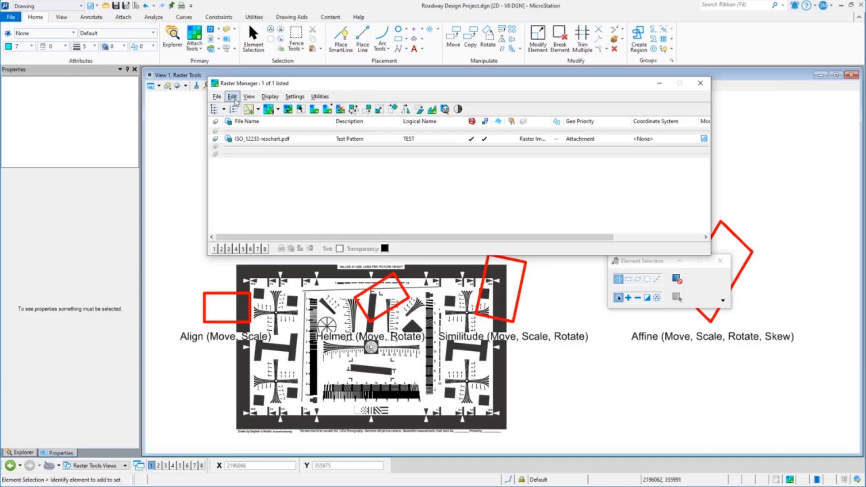
# Move the test-pattern raster from its centre target over the Affine example on the right.
pyautogui.click(232, 97)
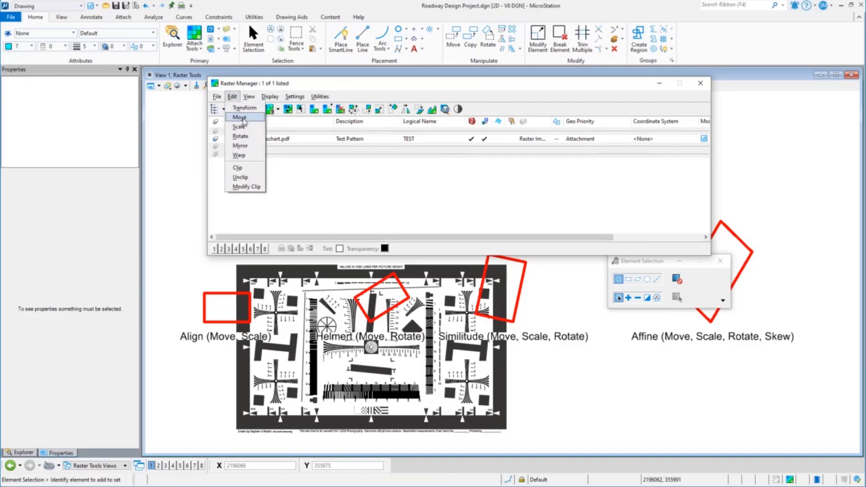
pyautogui.click(243, 119)
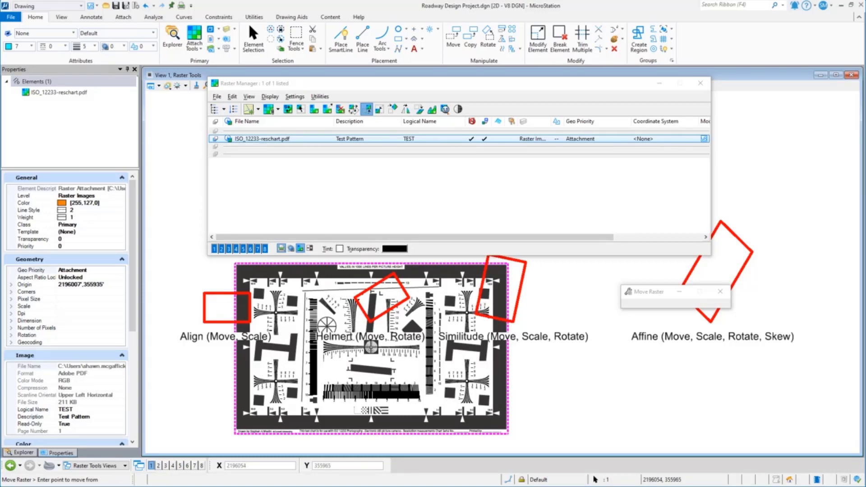
pyautogui.click(371, 346)
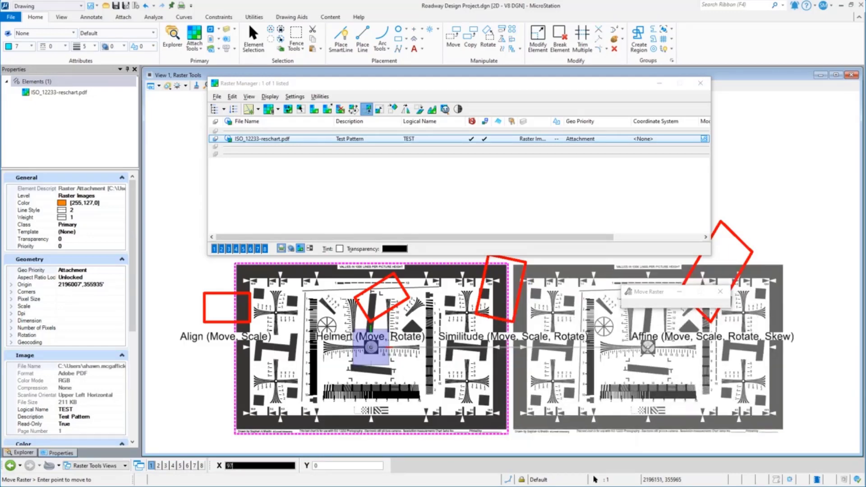
pyautogui.click(648, 347)
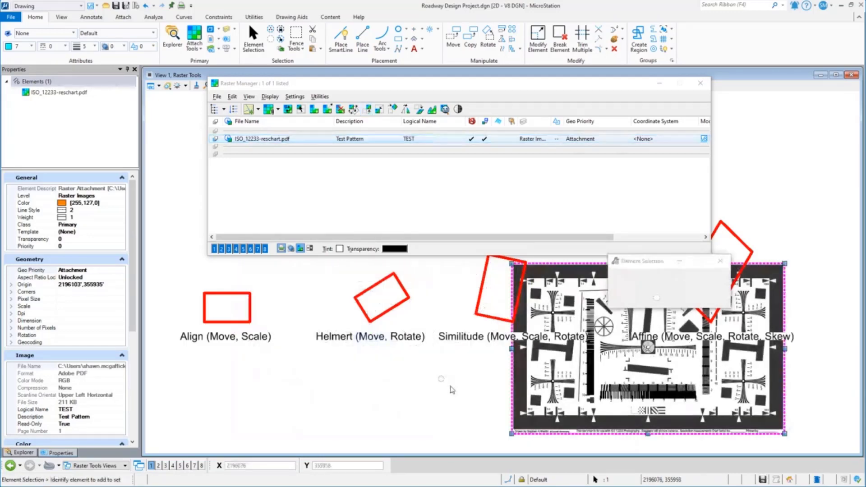
# Move the raster by its lower-left corner back left over the Helmert and Similitude examples.
pyautogui.click(232, 97)
pyautogui.click(239, 117)
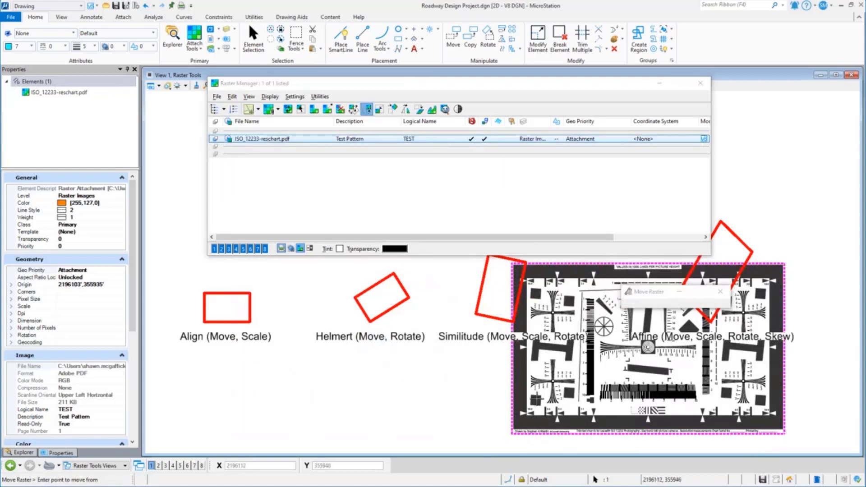
pyautogui.click(513, 432)
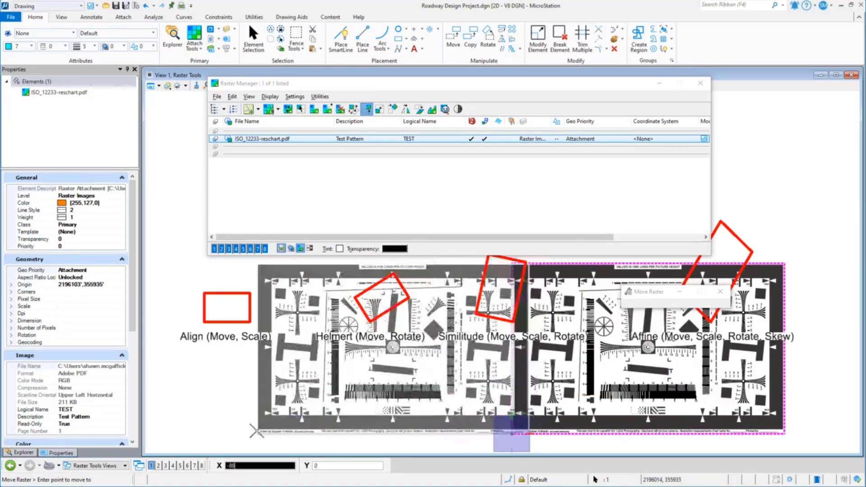
pyautogui.click(256, 431)
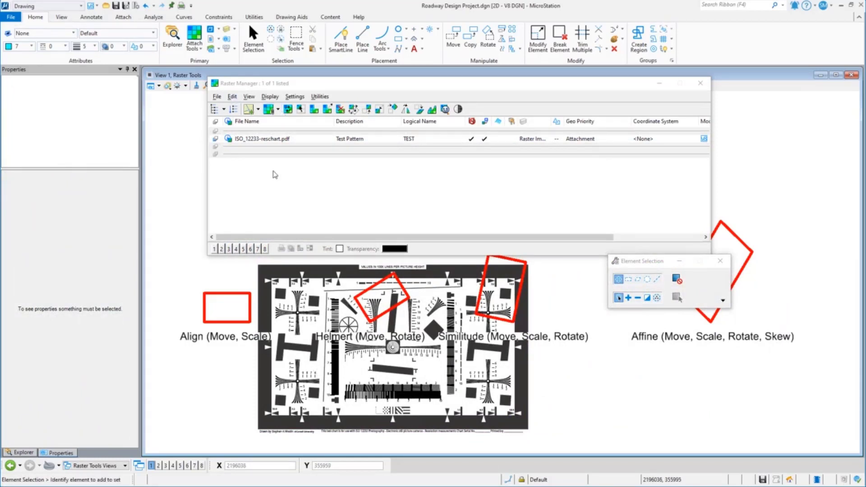
# Select ISO_12233-reschart.pdf and nudge it slightly upward with Move Raster.
pyautogui.click(264, 140)
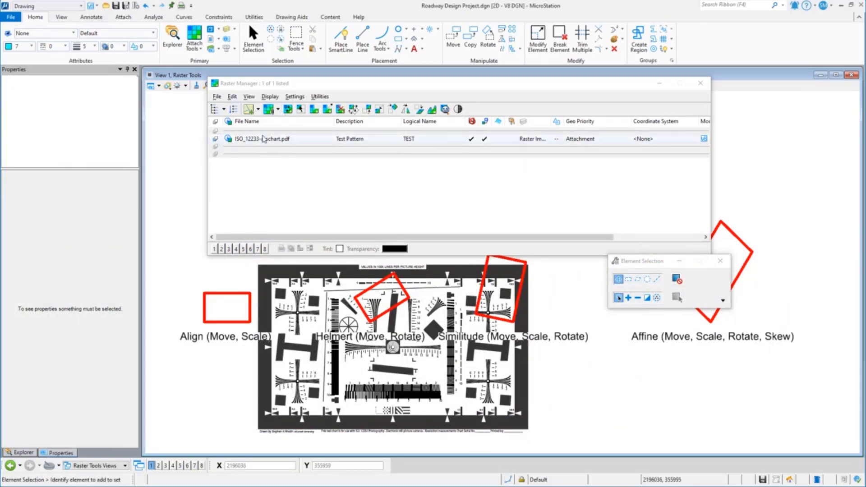
pyautogui.click(232, 97)
pyautogui.click(240, 117)
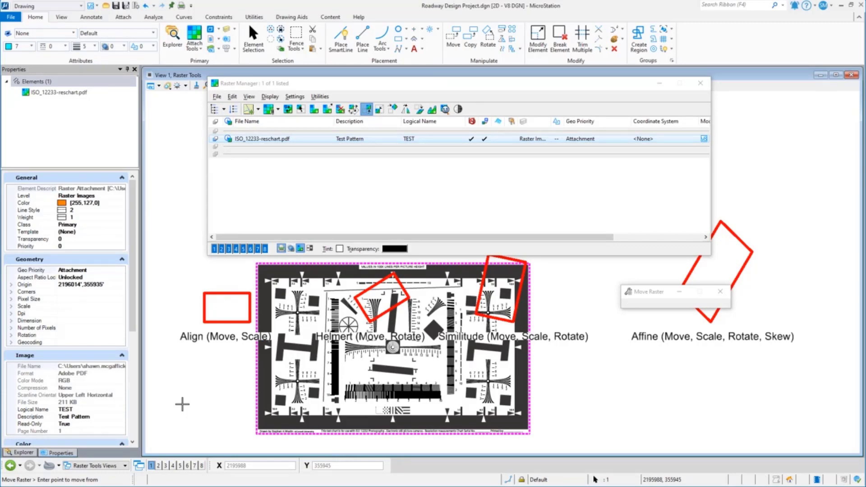
pyautogui.click(182, 405)
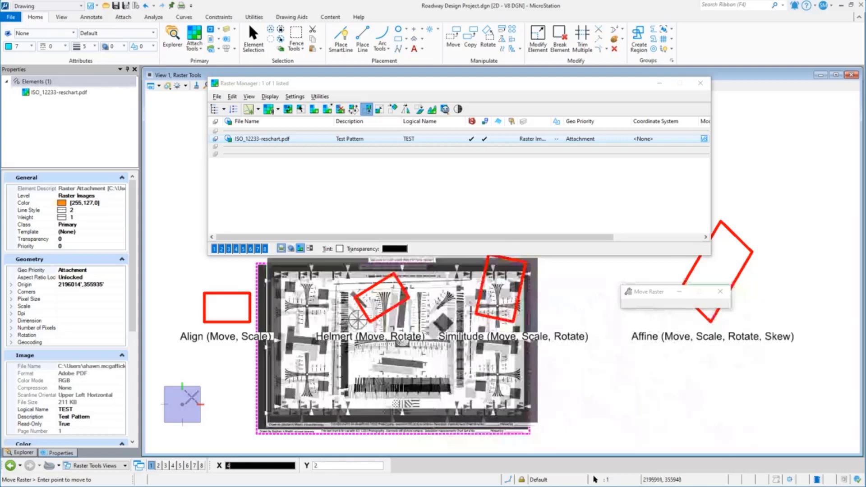
pyautogui.click(183, 404)
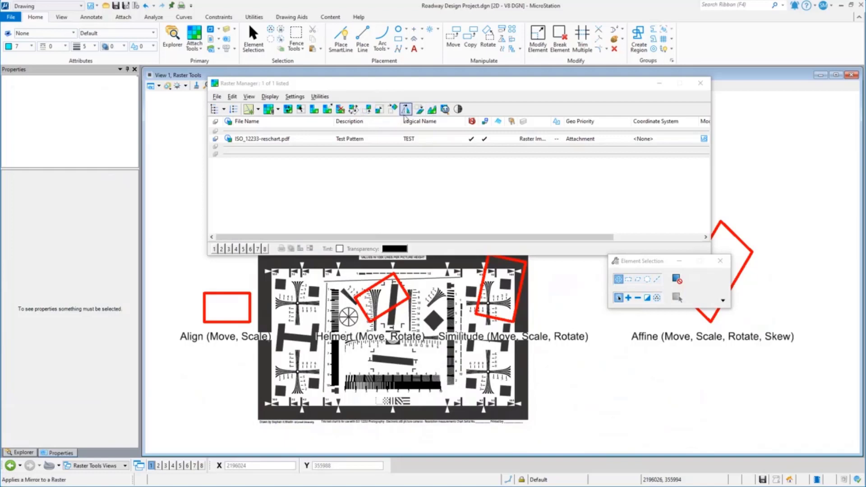
# Launch the Transform Raster tool for the ISO_12233-reschart.pdf raster from Raster Manager's Edit menu.
pyautogui.click(232, 97)
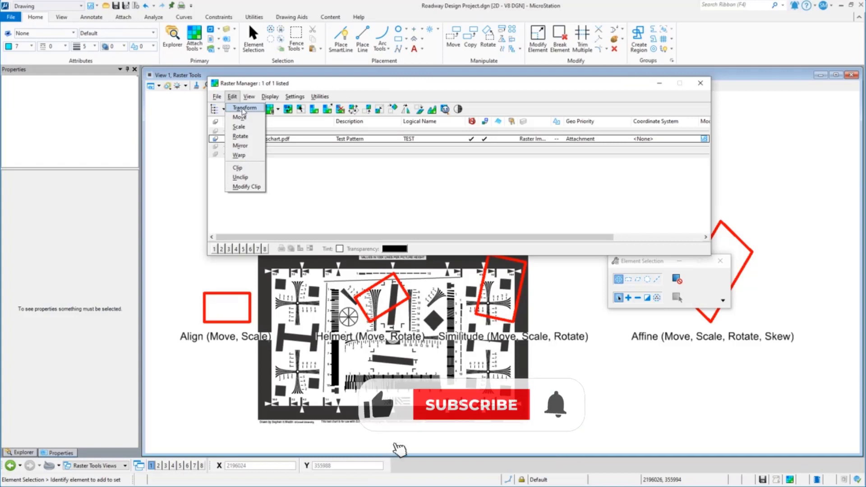
pyautogui.click(244, 109)
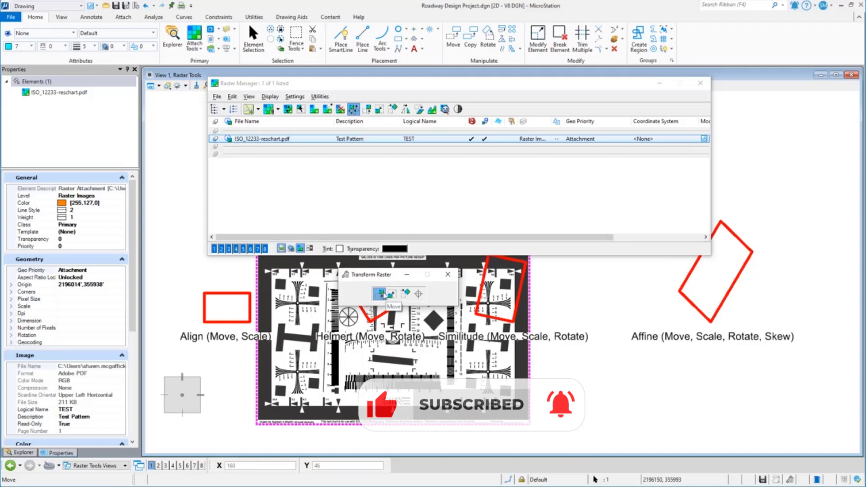
# Place the transform anchor point just below-left of the raster's lower-left corner.
pyautogui.click(407, 295)
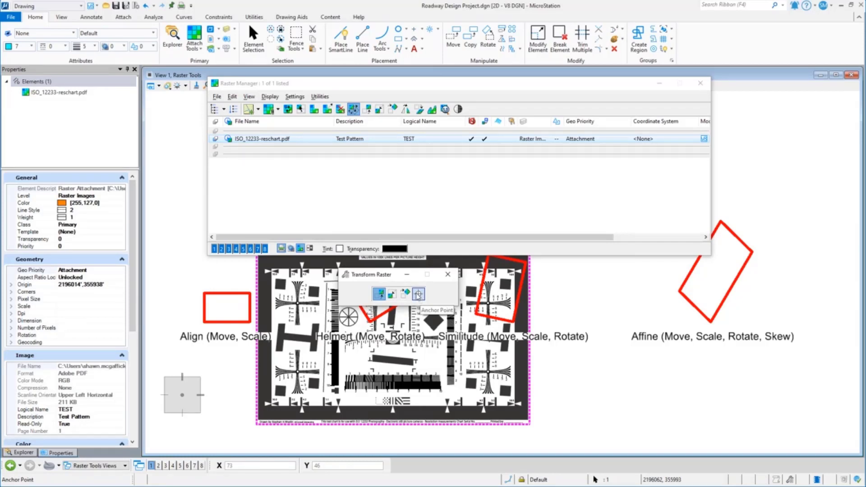
pyautogui.click(419, 294)
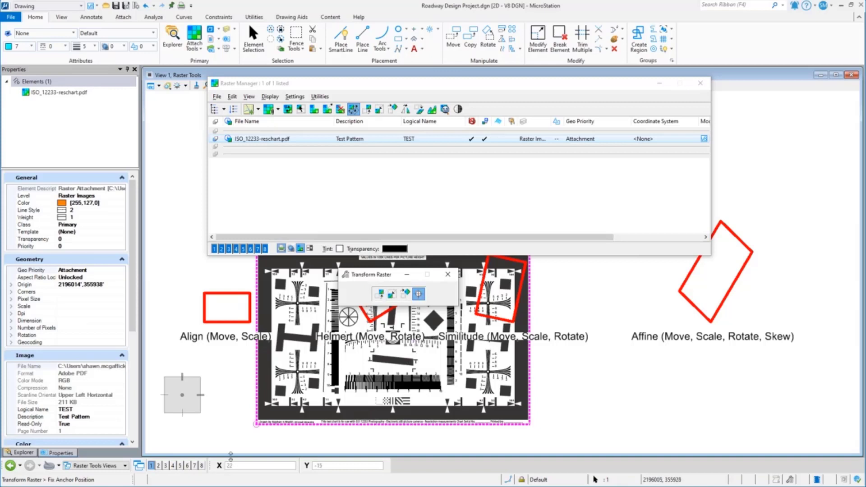
pyautogui.click(217, 428)
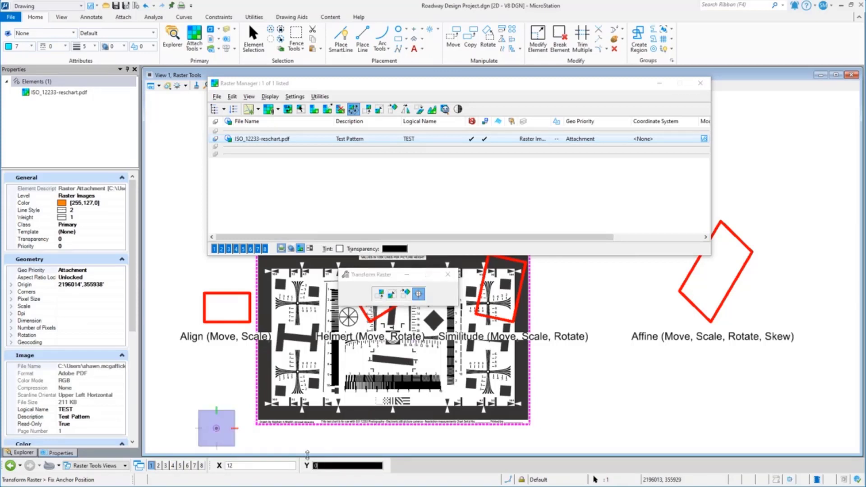
pyautogui.click(395, 296)
pyautogui.click(379, 294)
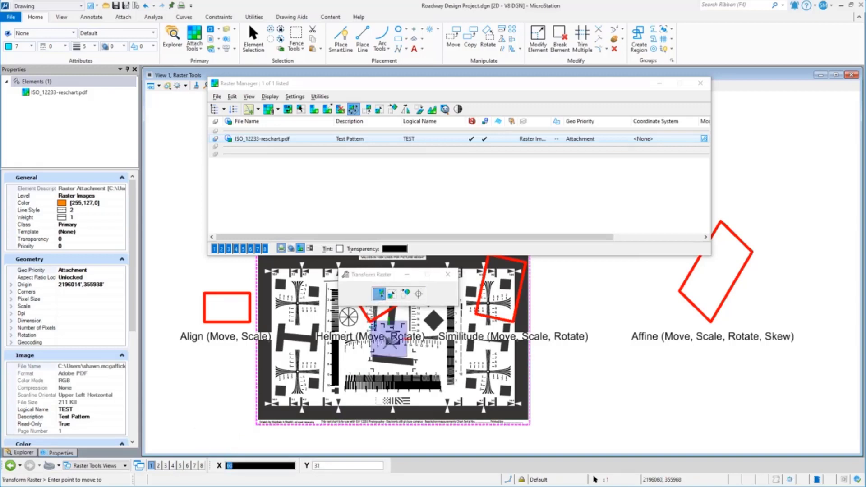
# Cancel the trial moves, entering 75 along the way, and re-fix the anchor, leaving the raster in place.
pyautogui.rightClick(727, 336)
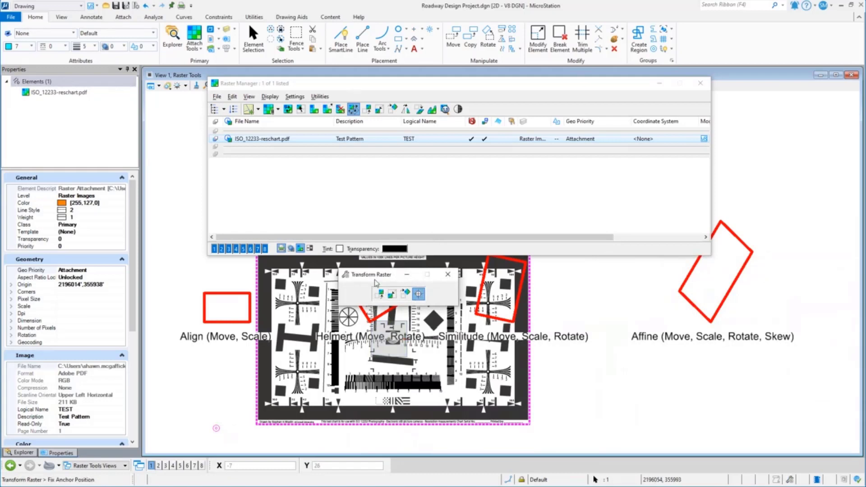
pyautogui.click(379, 294)
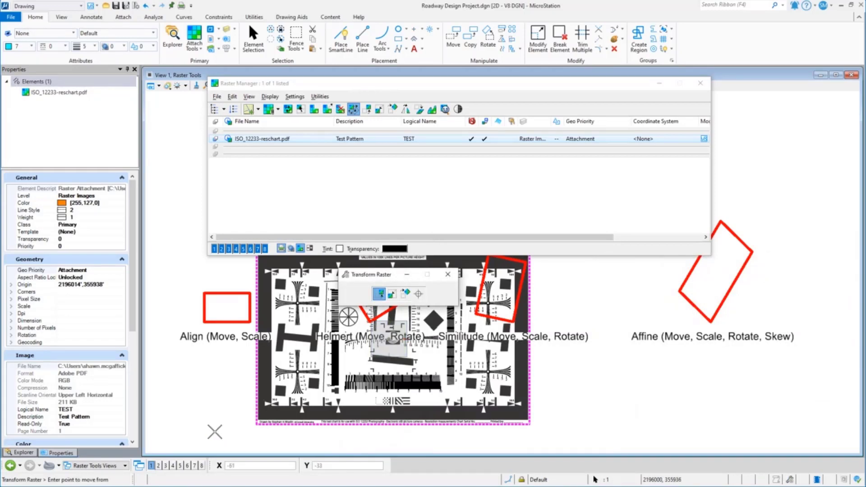
pyautogui.rightClick(216, 429)
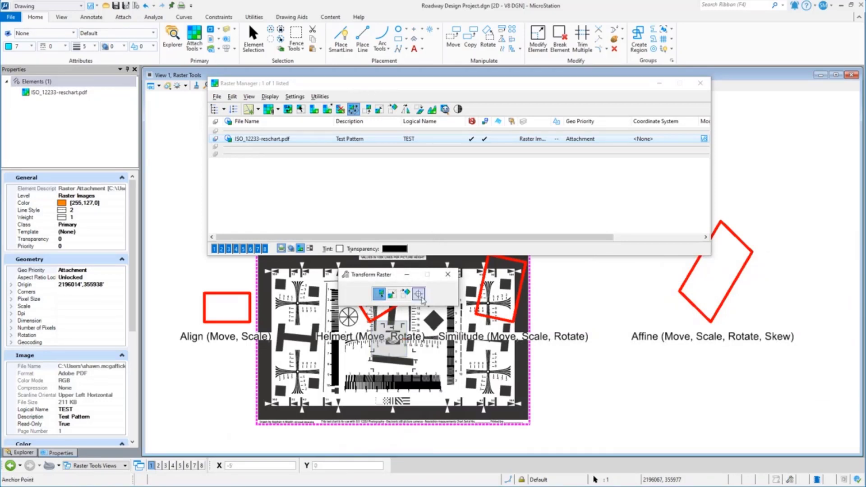
pyautogui.click(216, 428)
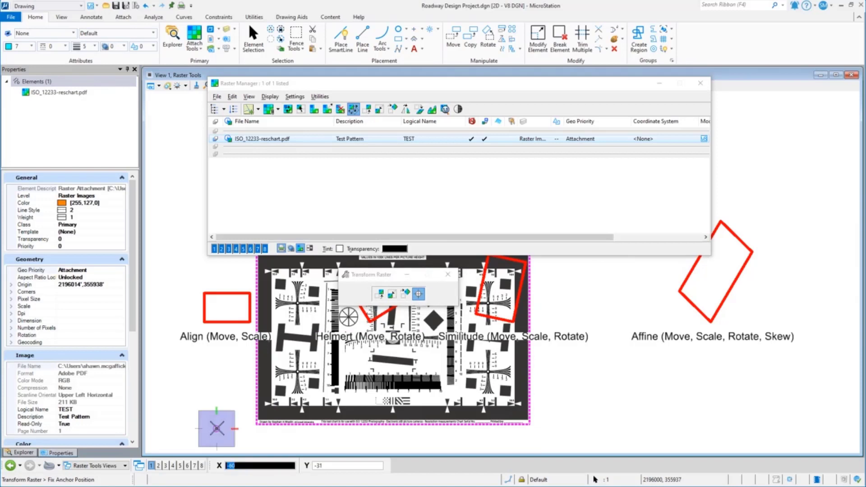
pyautogui.click(380, 294)
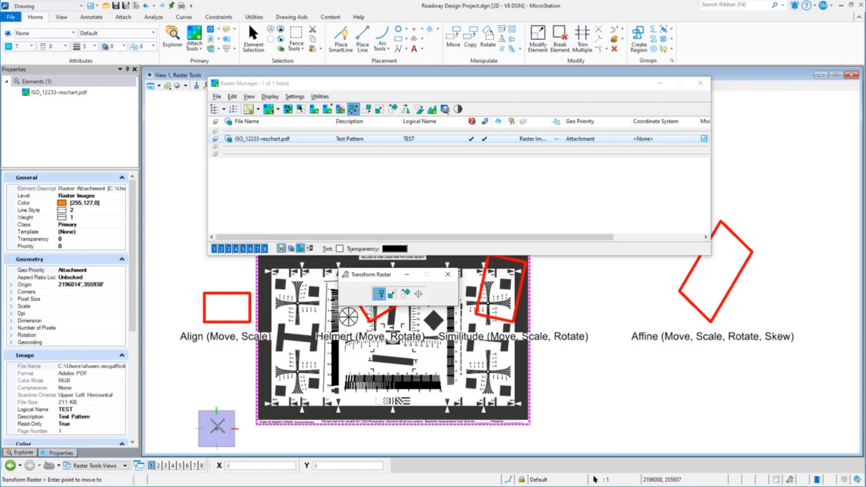
pyautogui.write('75')
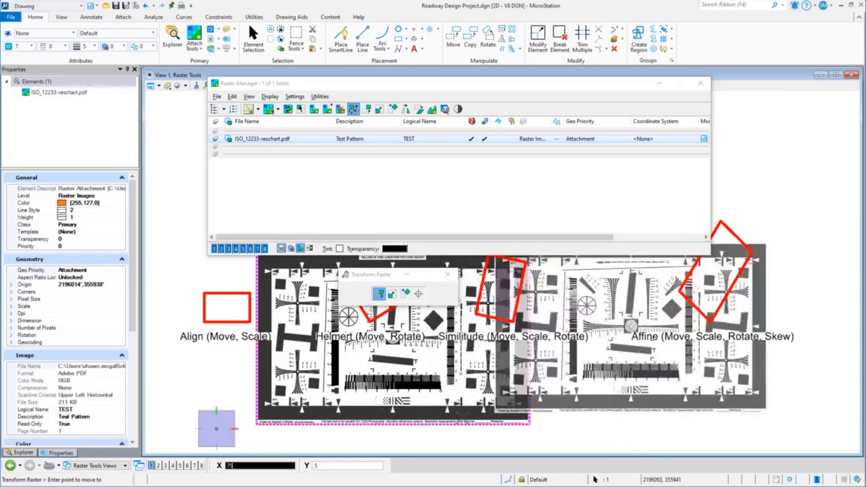
pyautogui.rightClick(320, 210)
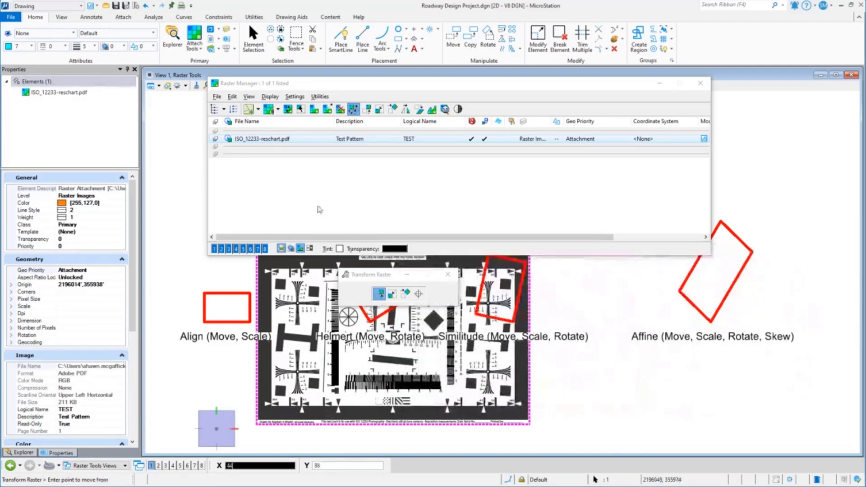
pyautogui.click(392, 294)
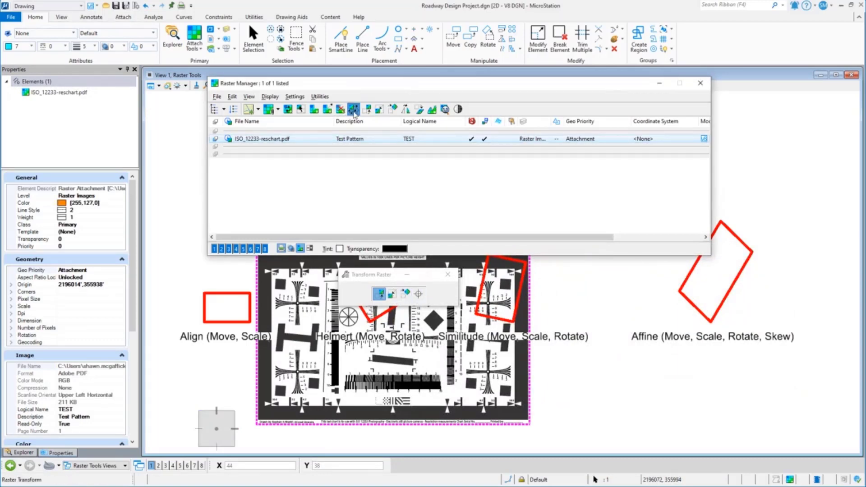
pyautogui.click(417, 296)
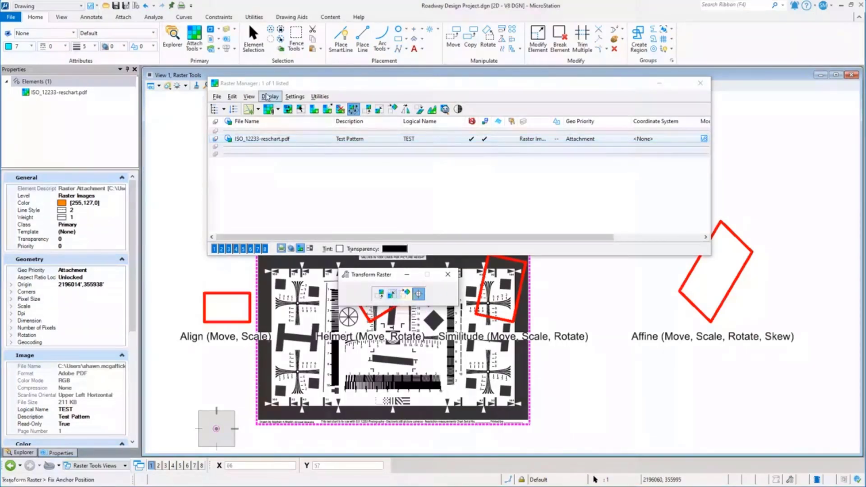
# Scale the raster to 0.5 in X and Y, placing it below the Similitude example.
pyautogui.click(232, 97)
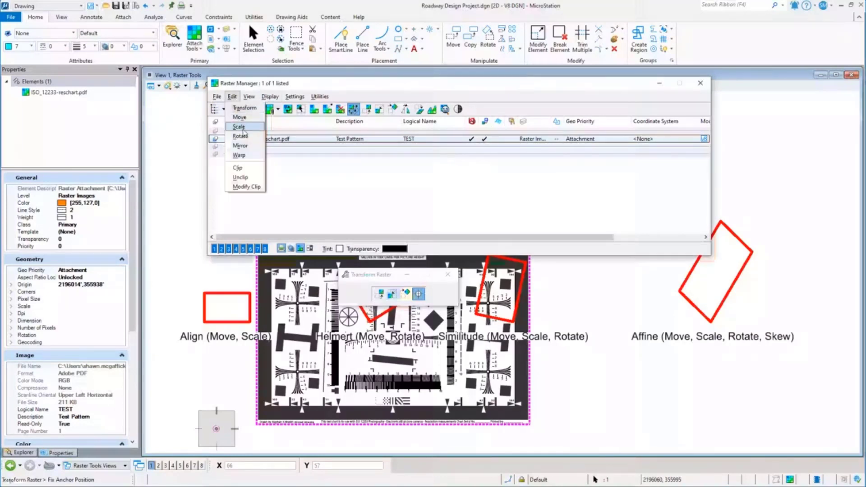
pyautogui.click(239, 126)
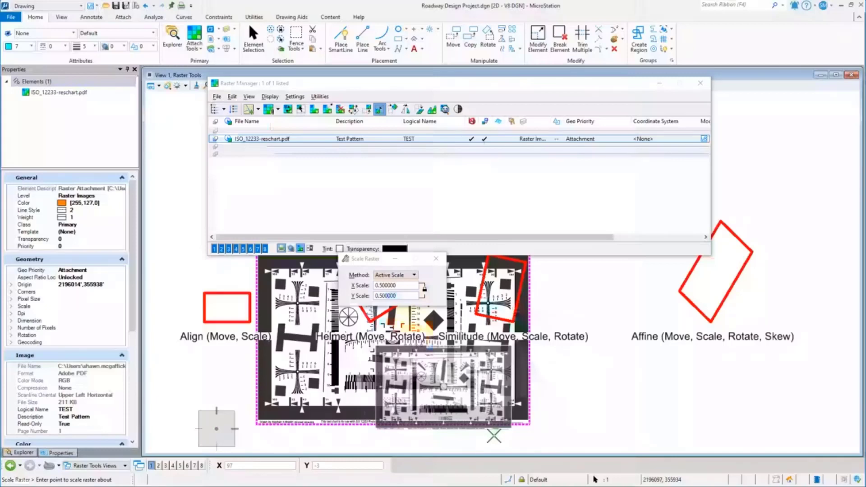
pyautogui.click(494, 436)
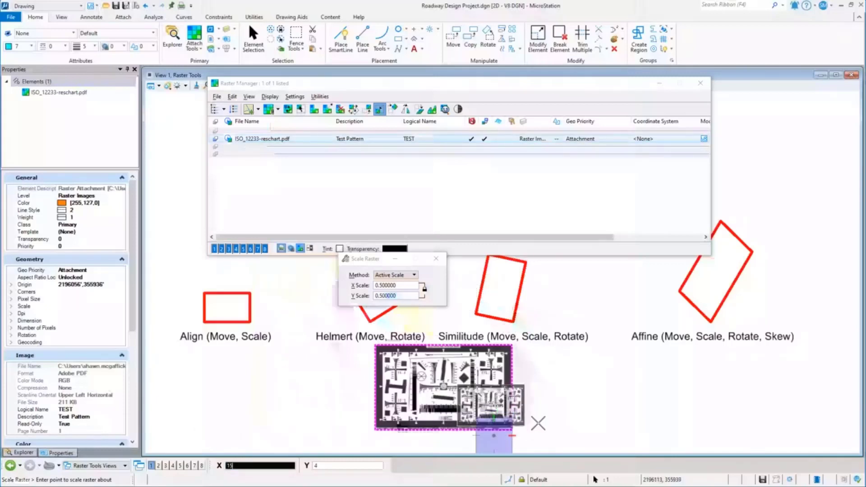
# End the previous scale and set Scale Raster to 3 Points Scale with Proportional on.
pyautogui.rightClick(538, 424)
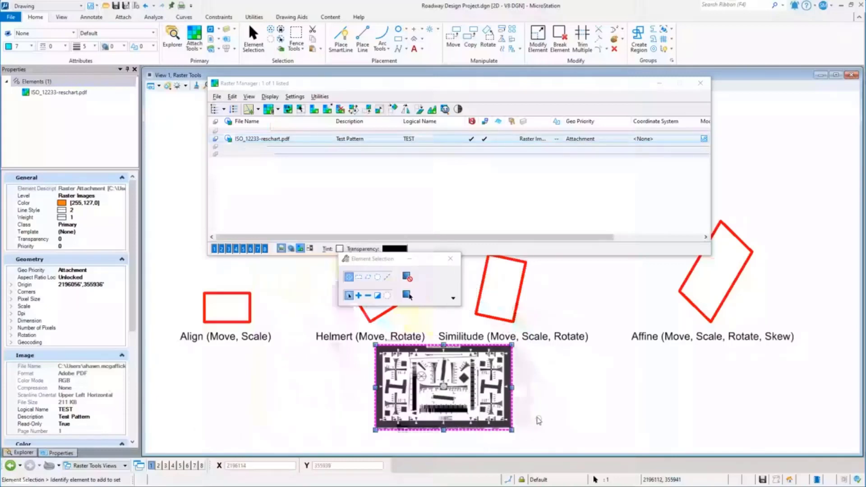
pyautogui.click(237, 97)
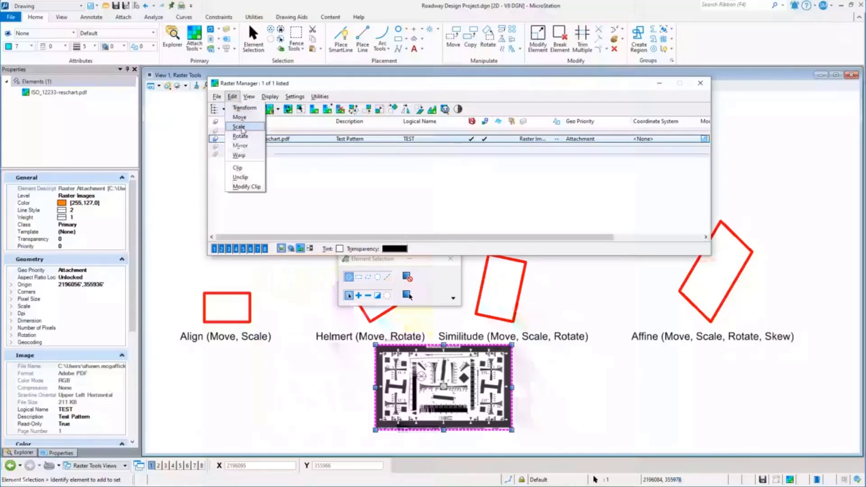
pyautogui.click(240, 127)
pyautogui.click(406, 275)
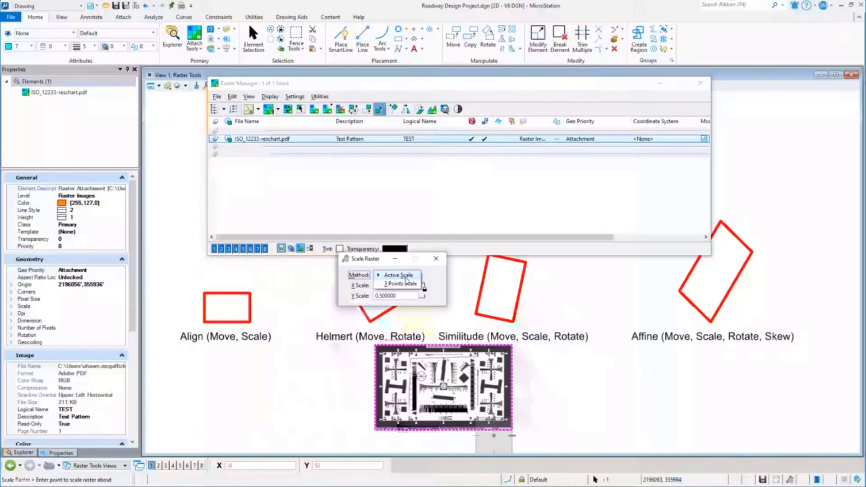
pyautogui.click(406, 289)
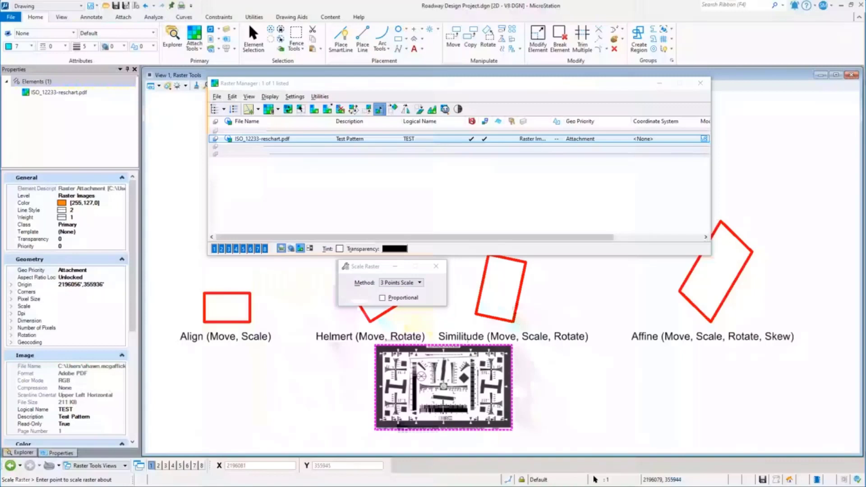
pyautogui.click(382, 299)
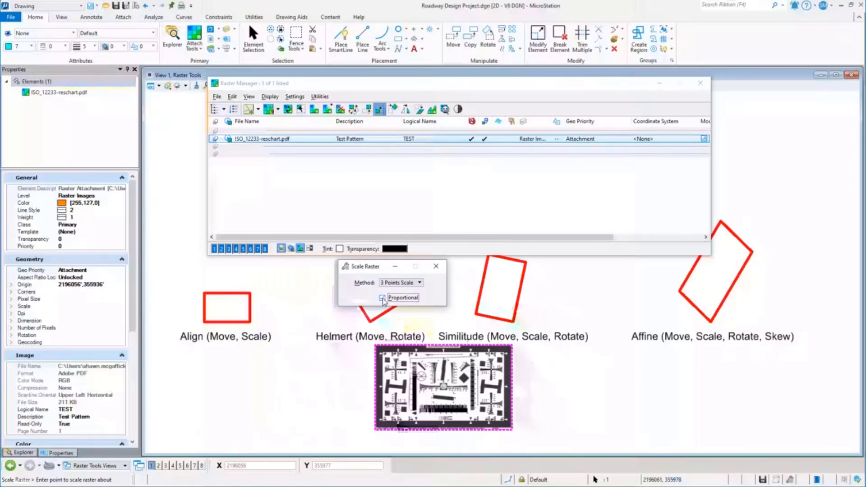
# Enlarge the raster from its lower-left corner, using the lower-right as reference, toward Affine.
pyautogui.click(375, 429)
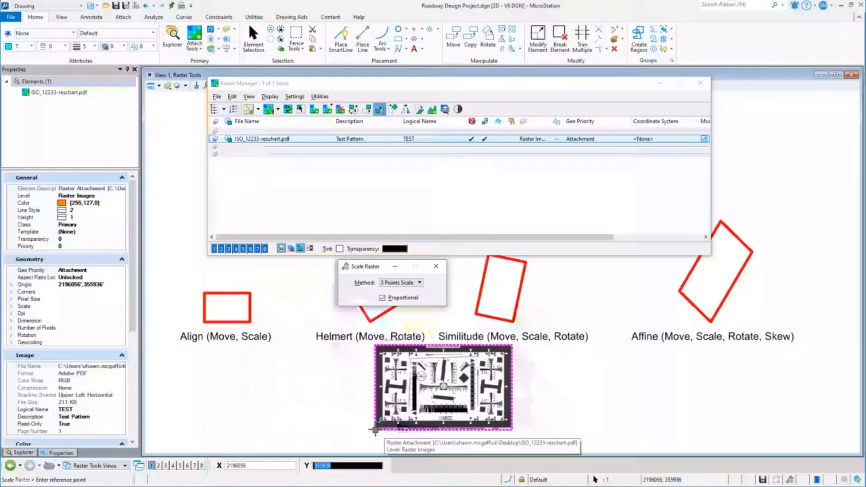
pyautogui.click(511, 429)
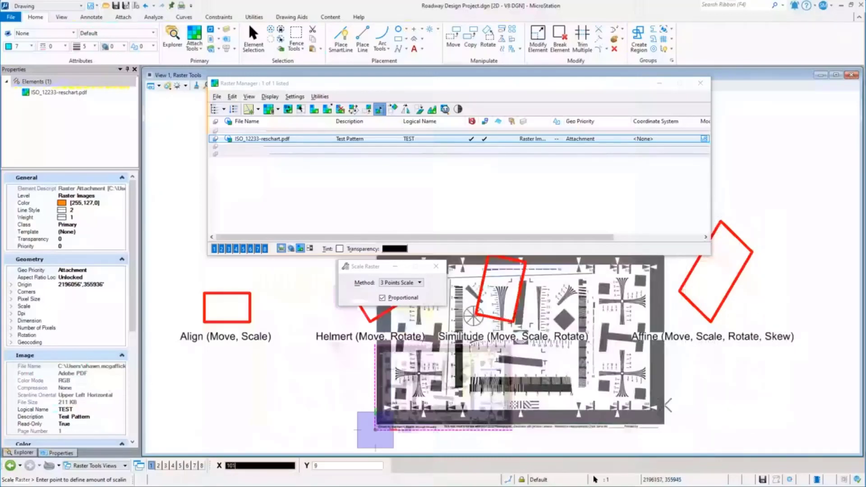
pyautogui.click(664, 405)
pyautogui.click(664, 405)
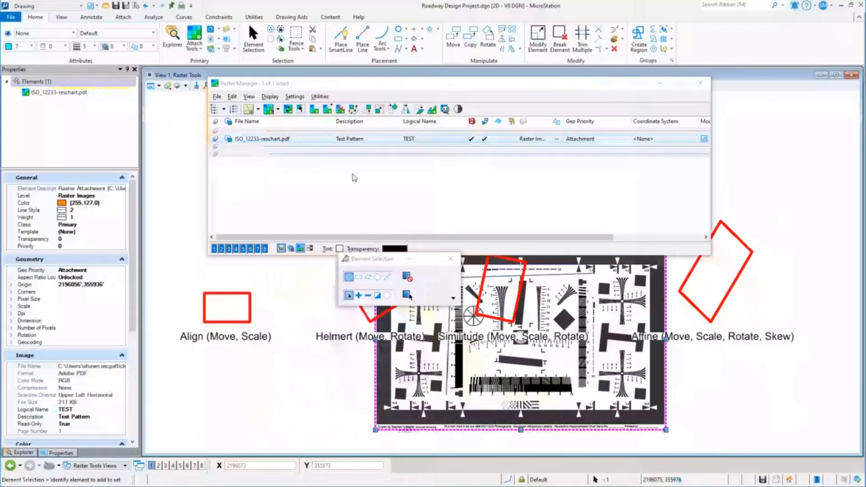
# Set Rotate Raster to Active Rotate with a 45° angle.
pyautogui.click(232, 97)
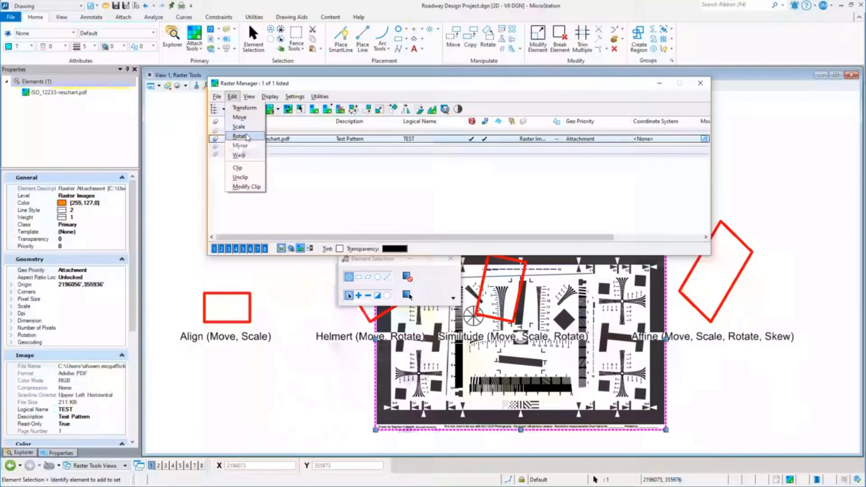
pyautogui.click(393, 108)
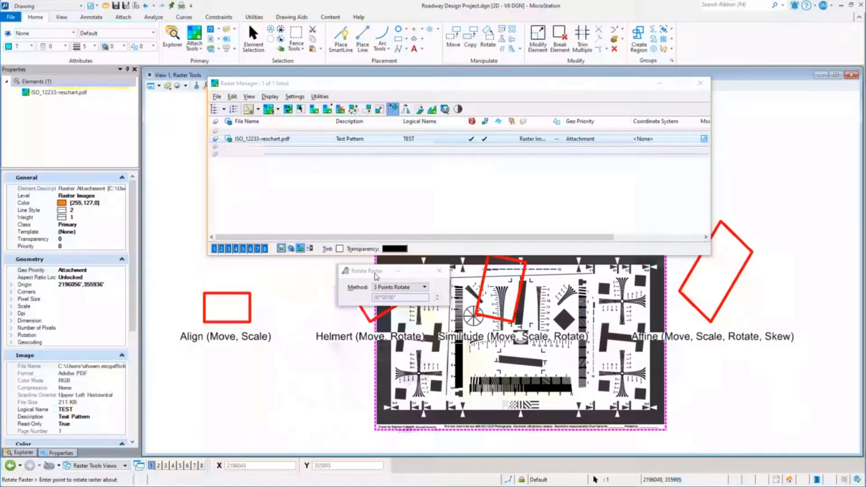
pyautogui.click(424, 288)
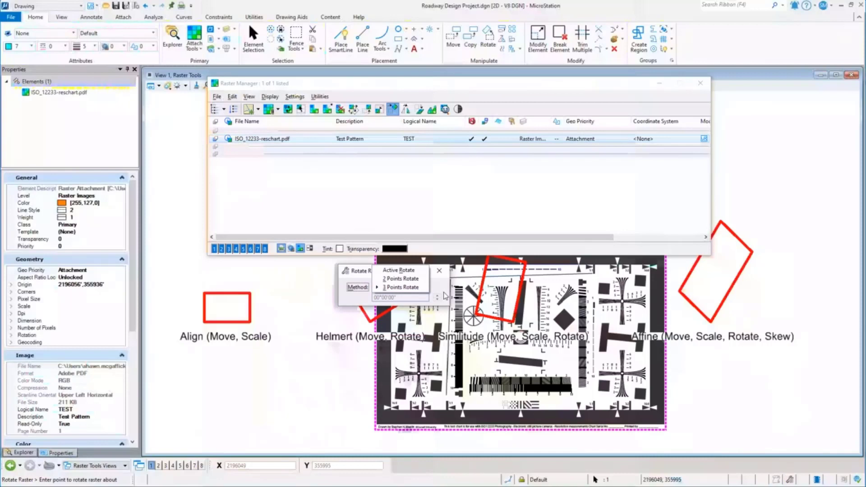
pyautogui.click(399, 270)
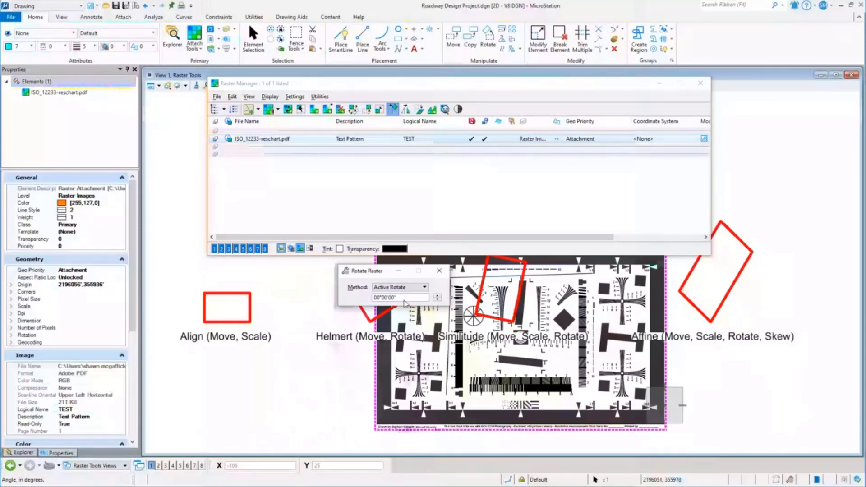
pyautogui.click(404, 300)
pyautogui.write('4')
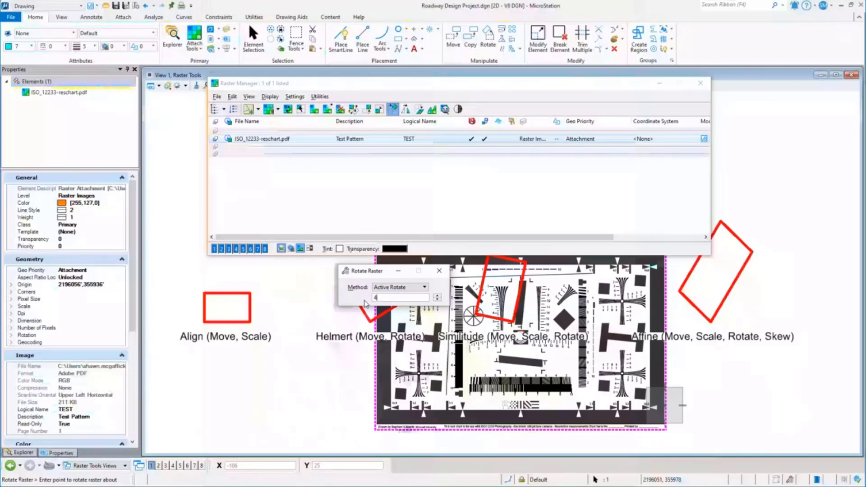
pyautogui.write('5')
pyautogui.press('Tab')
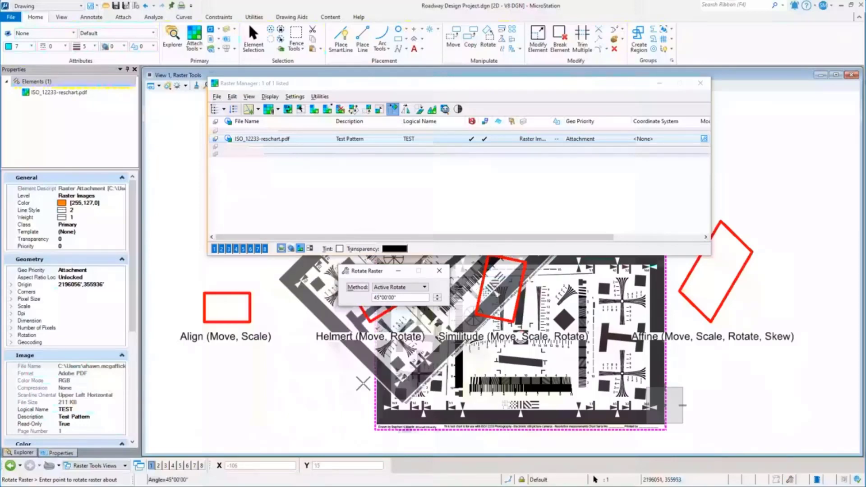
# Apply the 45° rotation to the raster and browse the View and display menus.
pyautogui.click(366, 436)
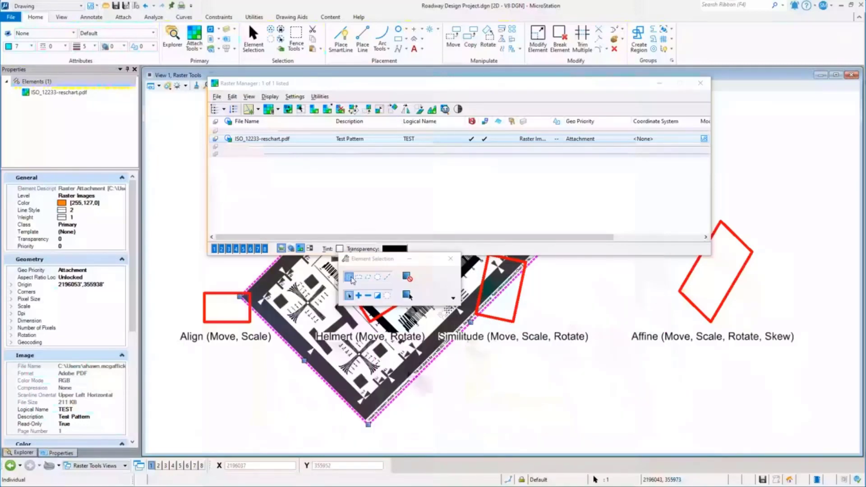
pyautogui.press('Escape')
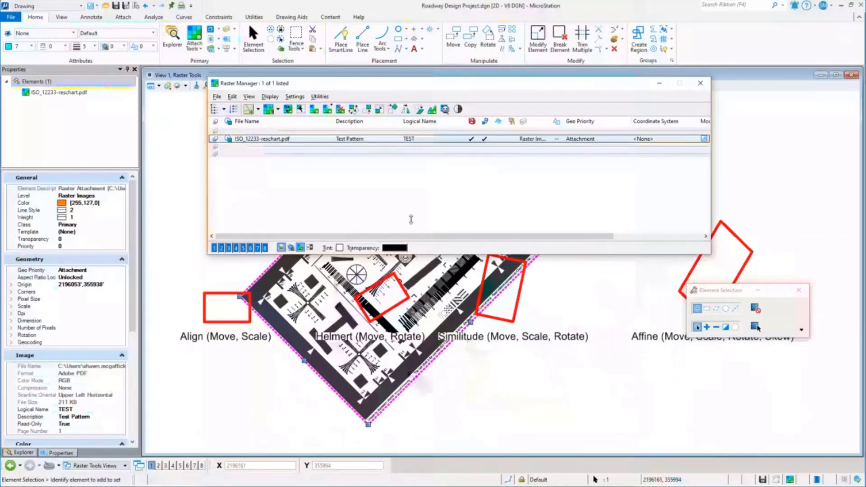
pyautogui.click(249, 97)
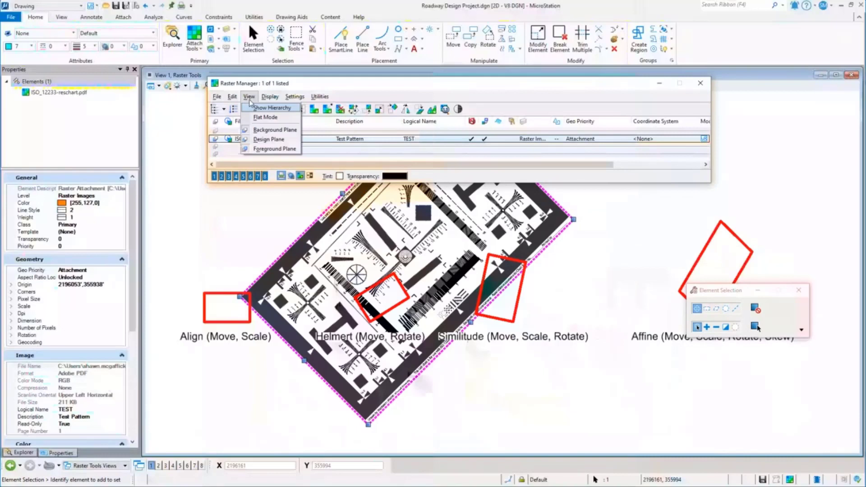
pyautogui.click(270, 96)
# Restart Rotate Raster, keeping Active Rotate at 45° as the method.
pyautogui.click(232, 96)
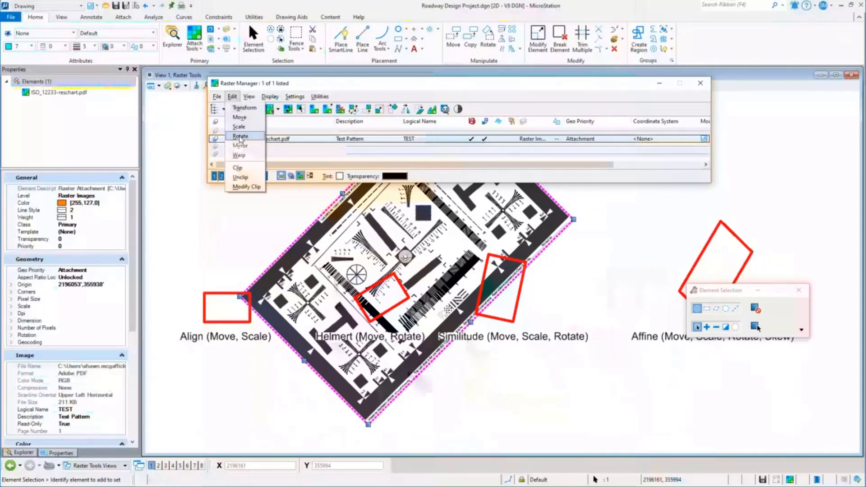
pyautogui.click(240, 137)
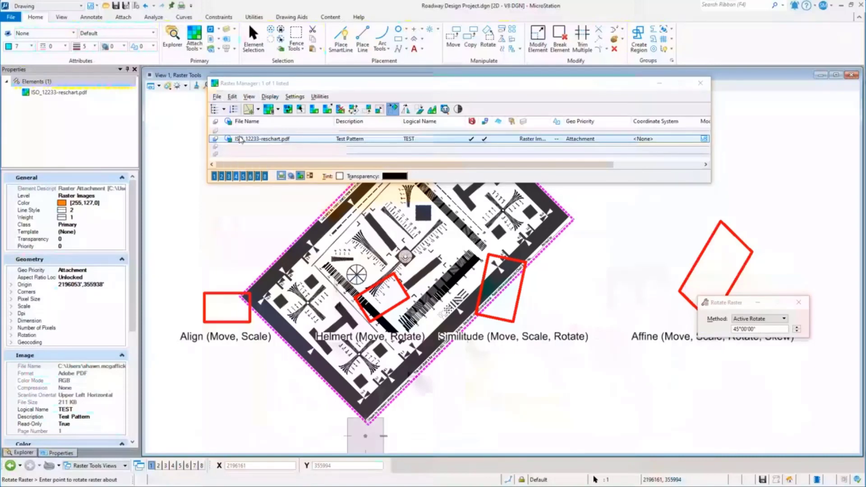
pyautogui.click(783, 318)
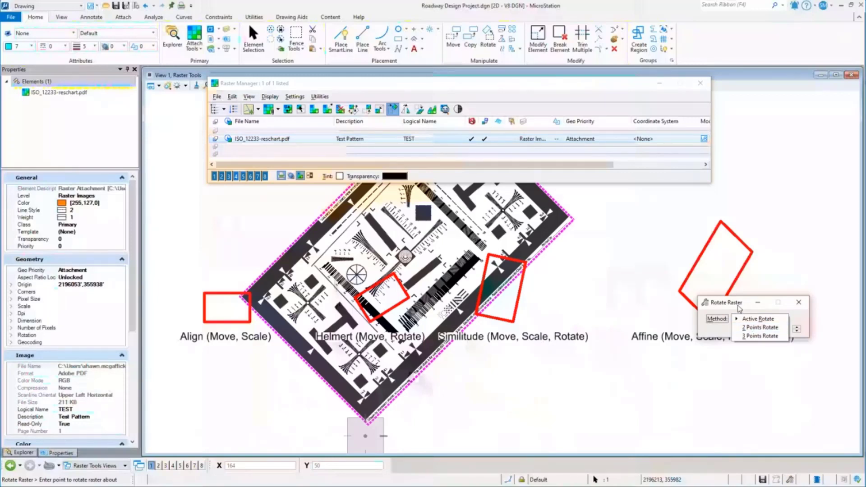
pyautogui.click(740, 308)
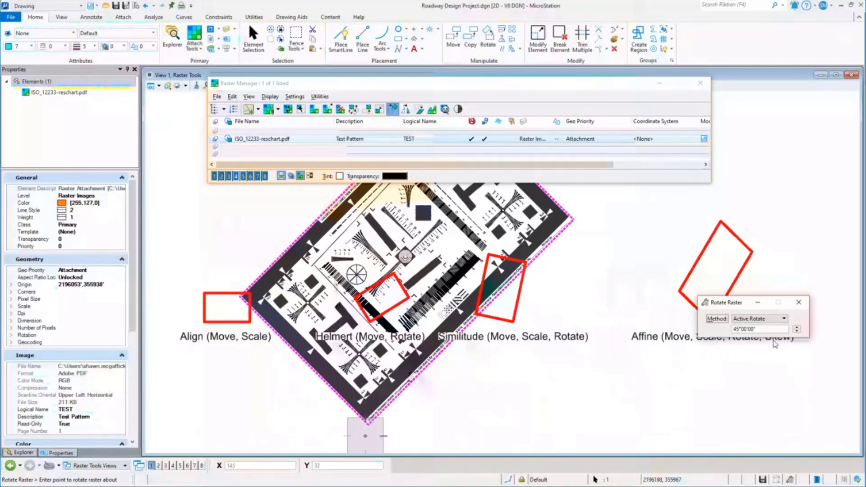
# Cancel the second rotation and bring up the Raster Manager Edit menu.
pyautogui.rightClick(663, 256)
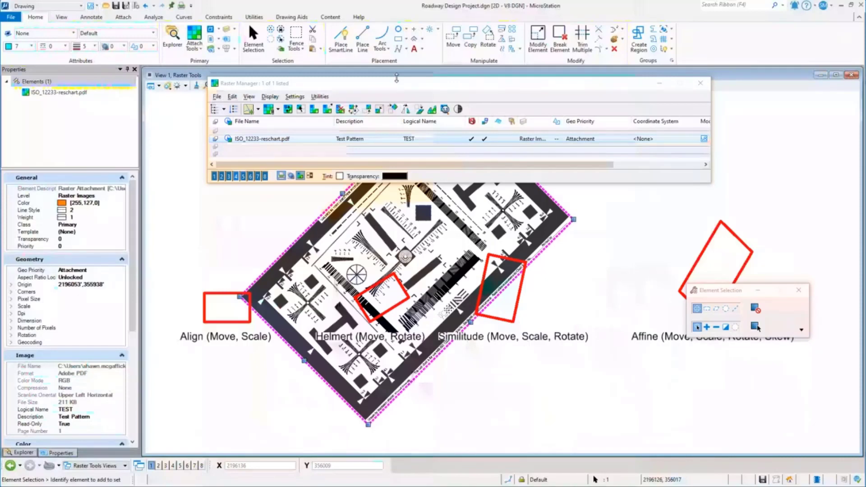
pyautogui.click(232, 97)
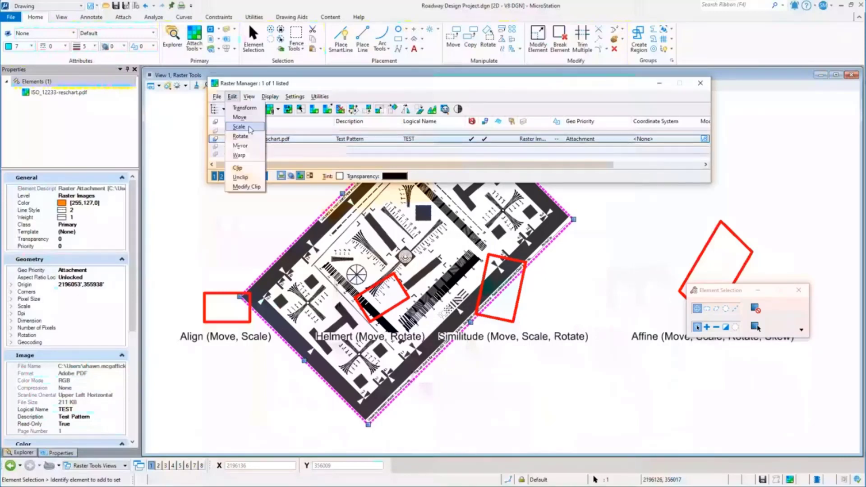